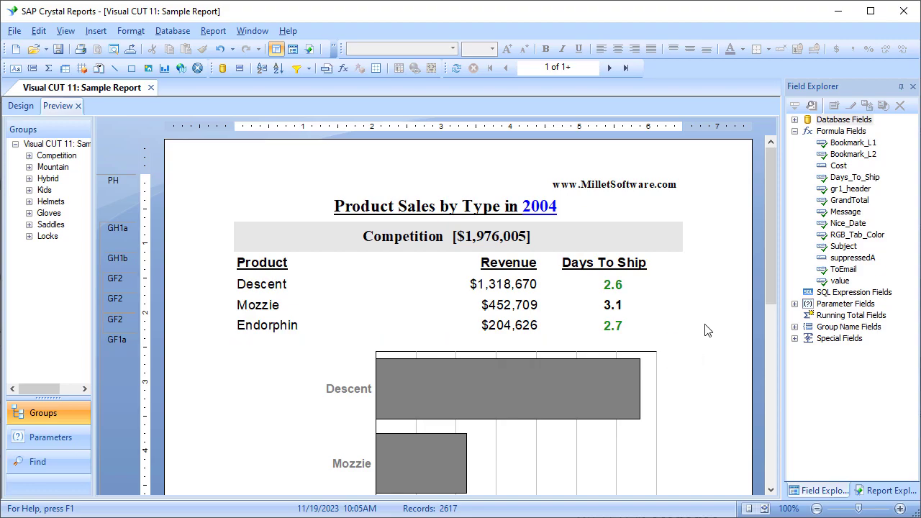
- Switch the Visual CUT 11 sample report to Design view and review its group sections and ToEmail formula
{"action": "left_click", "coordinate": [24, 106]}
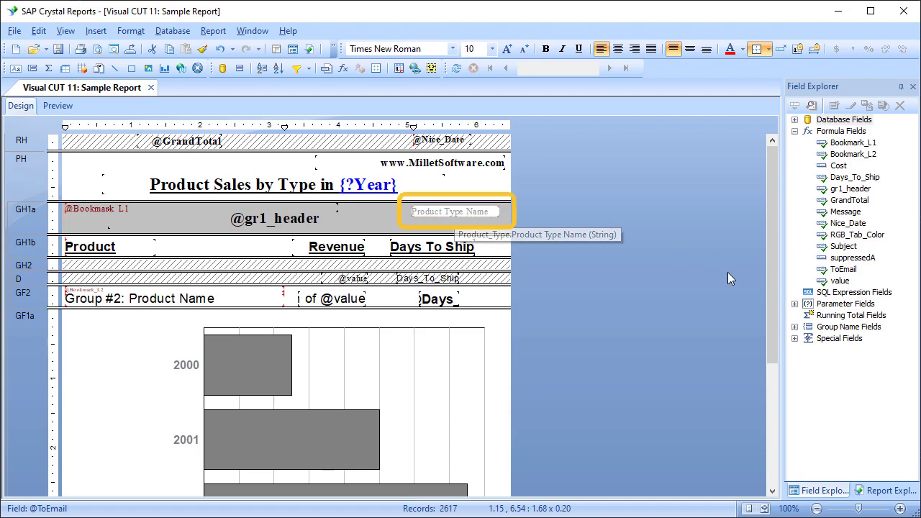
{"action": "scroll", "coordinate": [727, 271], "scroll_direction": "down", "scroll_amount": 5}
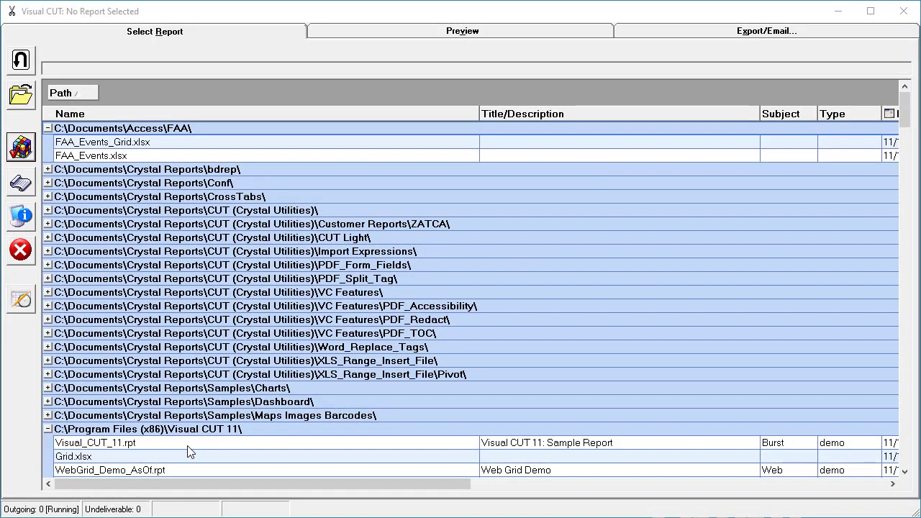
- Load Visual_CUT_11.rpt with its 2004 data and show its Export/Email settings listing 8 groups
{"action": "double_click", "coordinate": [182, 444]}
{"action": "key", "text": "Return"}
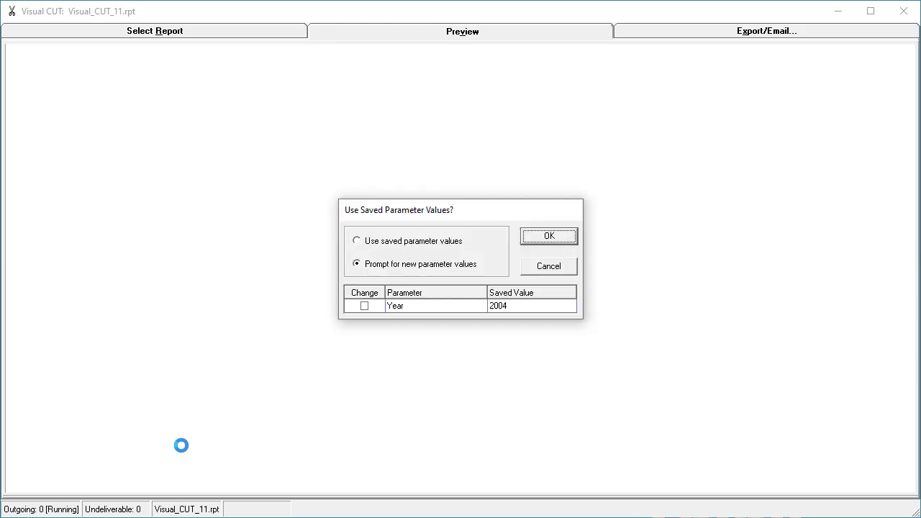
{"action": "key", "text": "Return"}
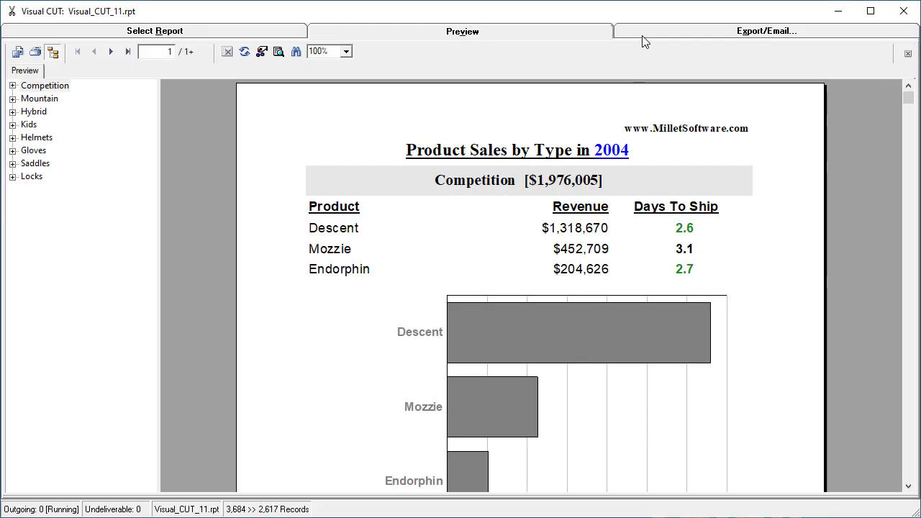
{"action": "left_click", "coordinate": [708, 32]}
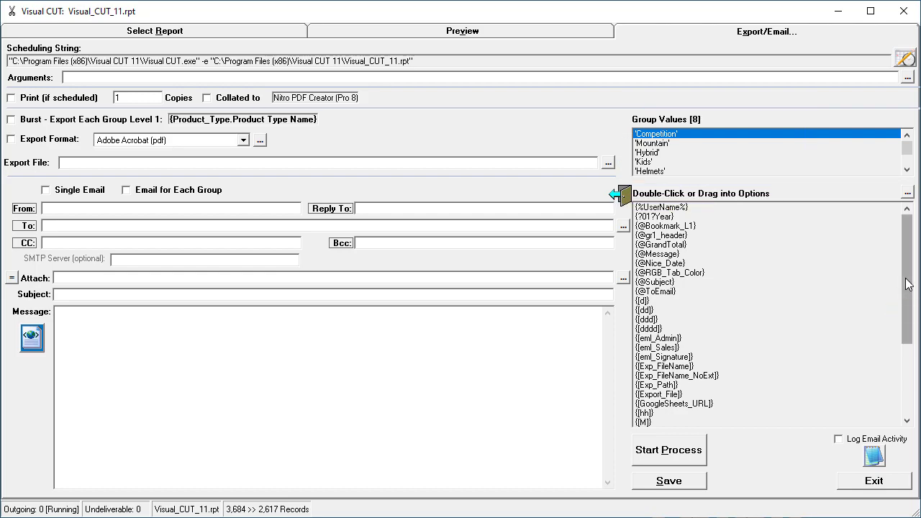
{"action": "mouse_move", "coordinate": [908, 284]}
{"action": "left_mouse_down"}
{"action": "mouse_move", "coordinate": [908, 275]}
{"action": "mouse_move", "coordinate": [911, 345]}
{"action": "left_mouse_up"}
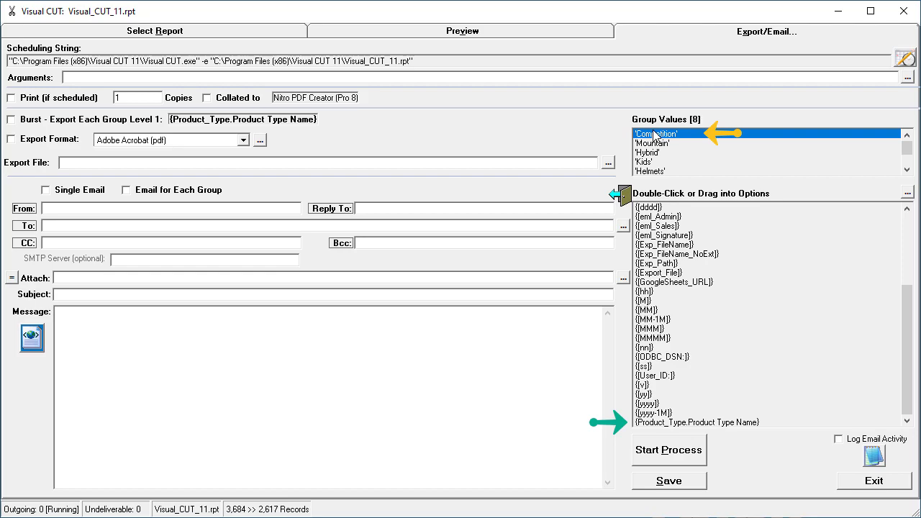
{"action": "left_click", "coordinate": [648, 152]}
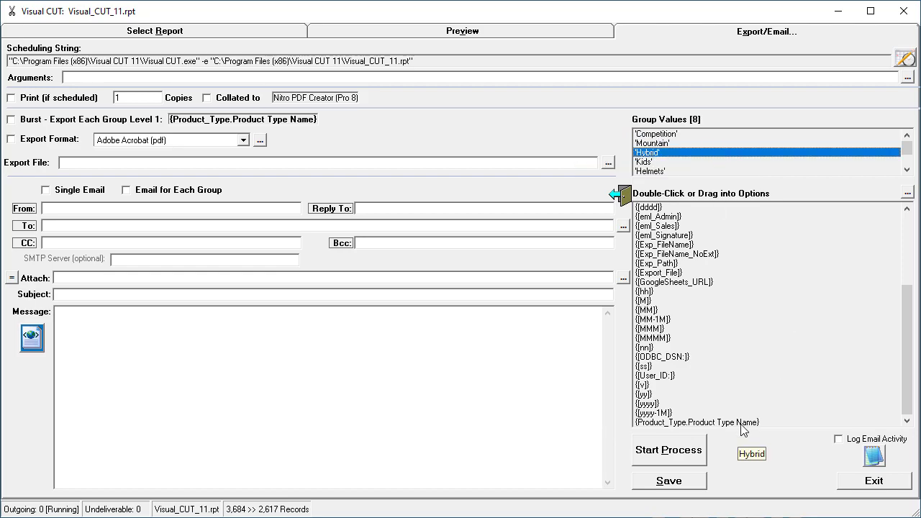
{"action": "scroll", "coordinate": [784, 276], "scroll_direction": "up", "scroll_amount": 5}
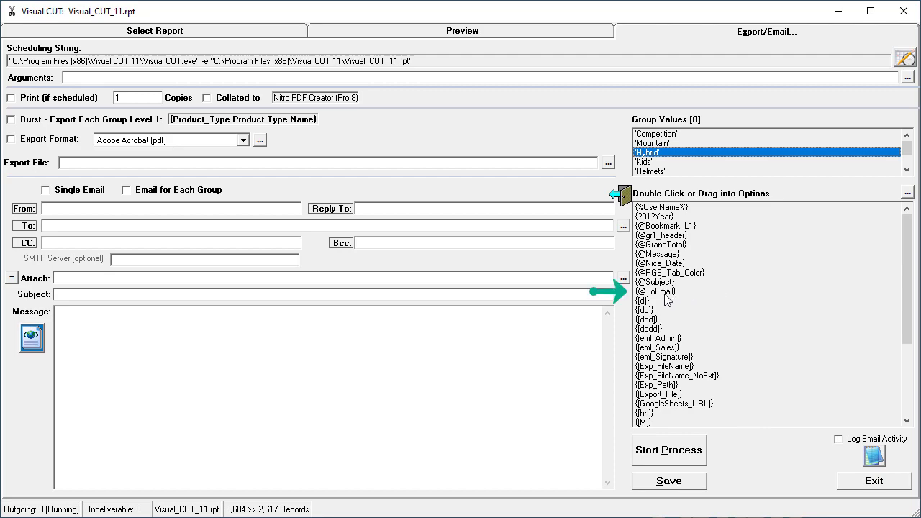
{"action": "mouse_move", "coordinate": [666, 301]}
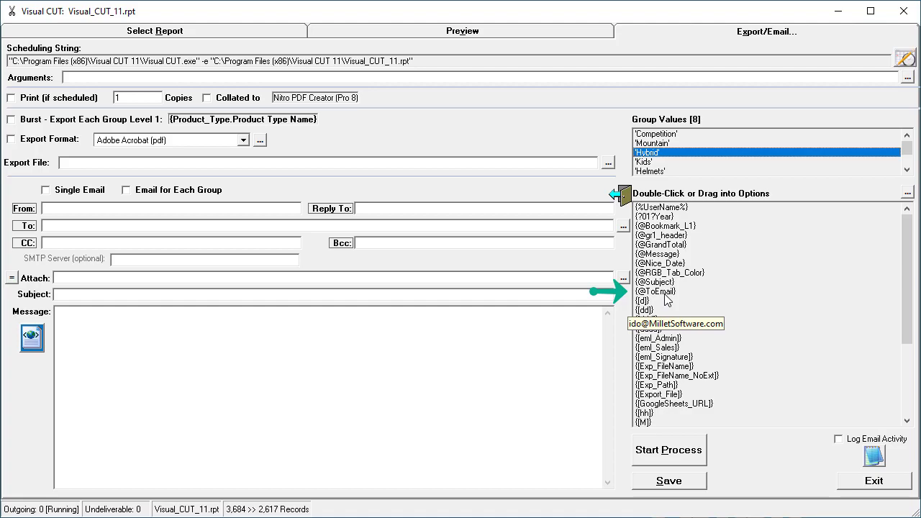
{"action": "left_click", "coordinate": [653, 134]}
{"action": "mouse_move", "coordinate": [673, 293]}
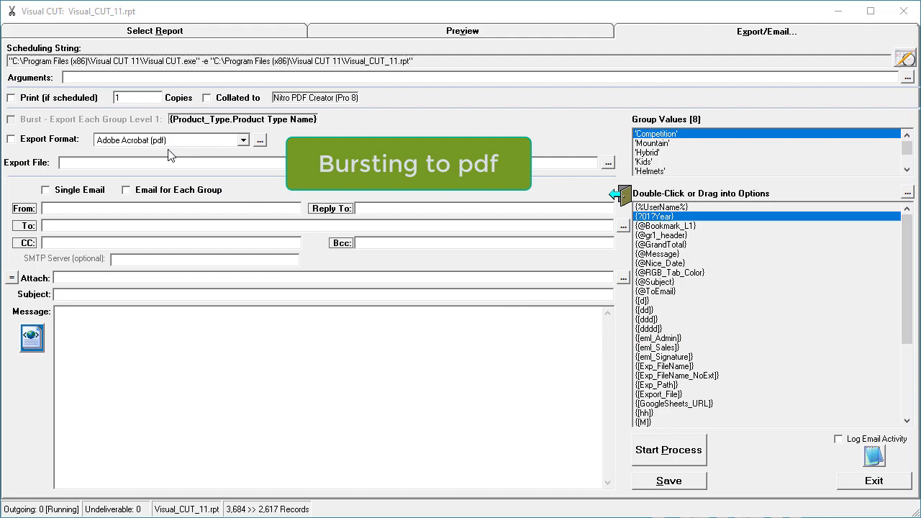
- Keep Adobe Acrobat (pdf) as the export format and enable burst export per group
{"action": "left_click", "coordinate": [167, 143]}
{"action": "left_click", "coordinate": [167, 143]}
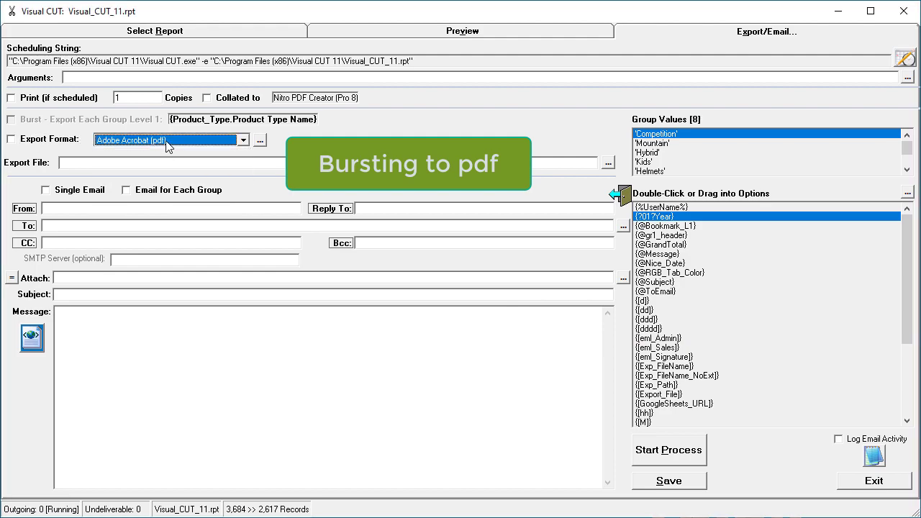
{"action": "left_click", "coordinate": [11, 139]}
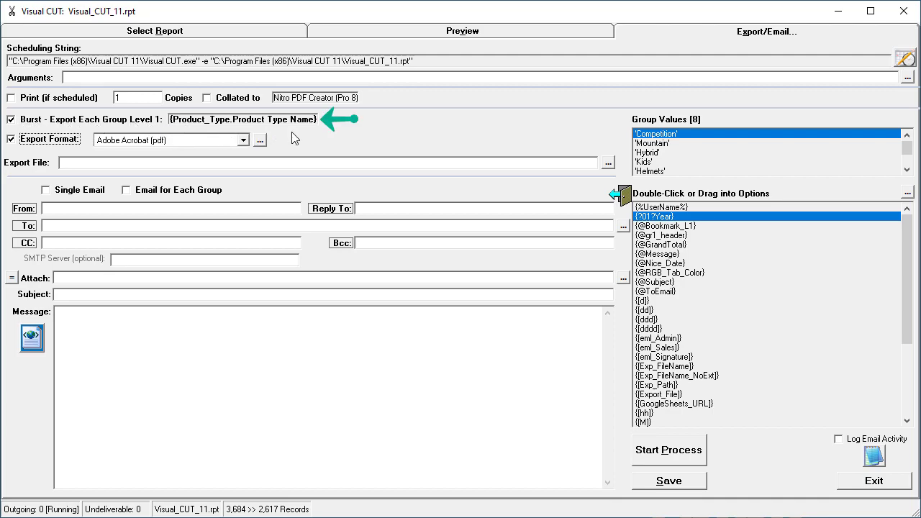
- Set the export path to c:\demo1\{Product_Type.Product Type Name} Sales in {?01?Year}.pdf and run the burst export
{"action": "left_click", "coordinate": [138, 158]}
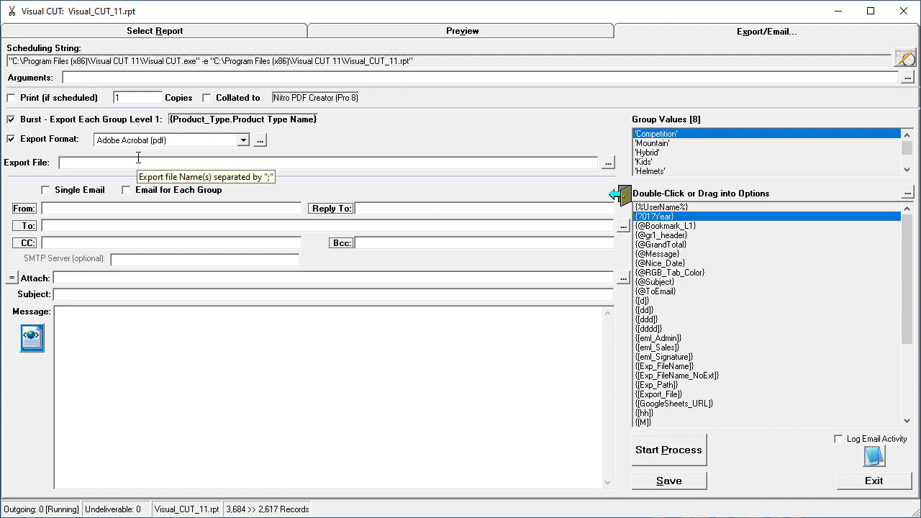
{"action": "type", "text": "c:\\demo1\\"}
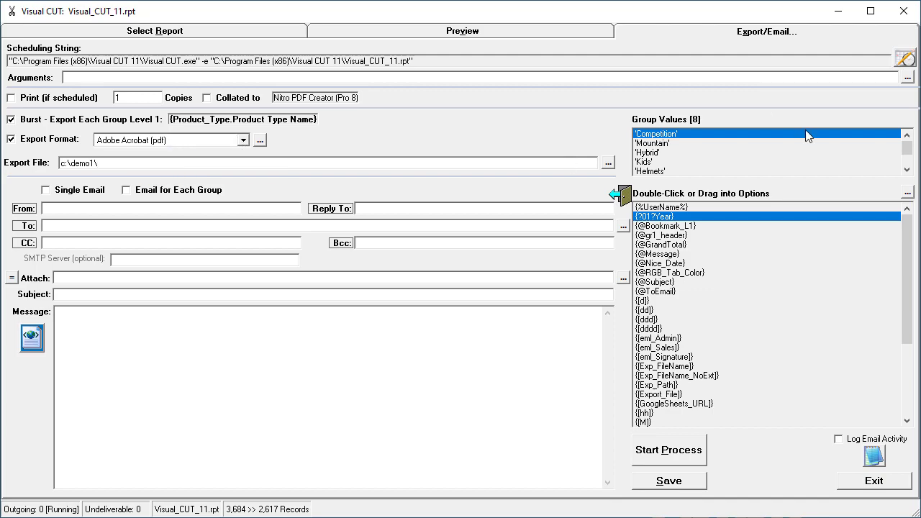
{"action": "scroll", "coordinate": [898, 257], "scroll_direction": "down", "scroll_amount": 5}
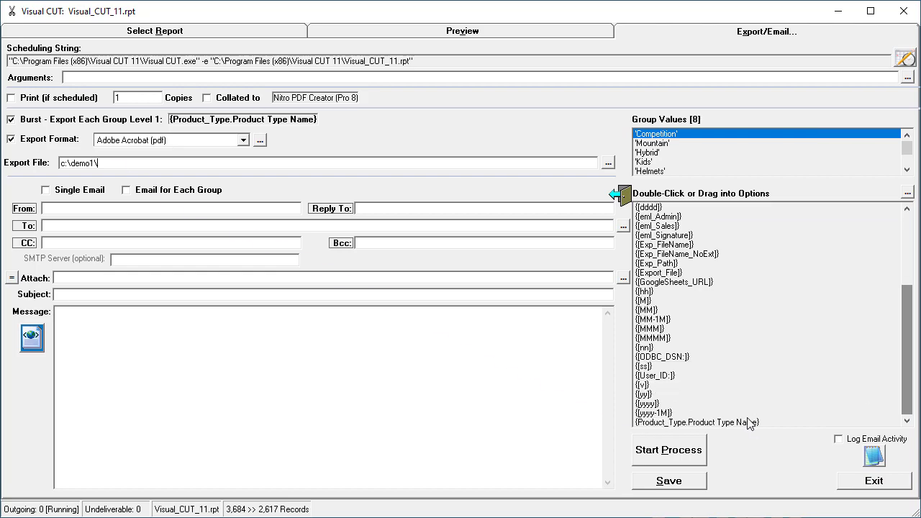
{"action": "double_click", "coordinate": [724, 423]}
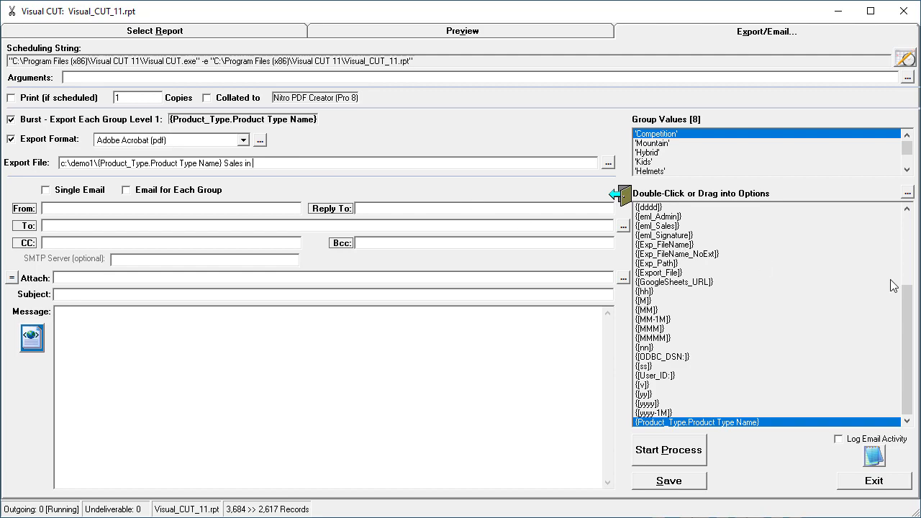
{"action": "left_click_drag", "start_coordinate": [909, 311], "coordinate": [909, 240]}
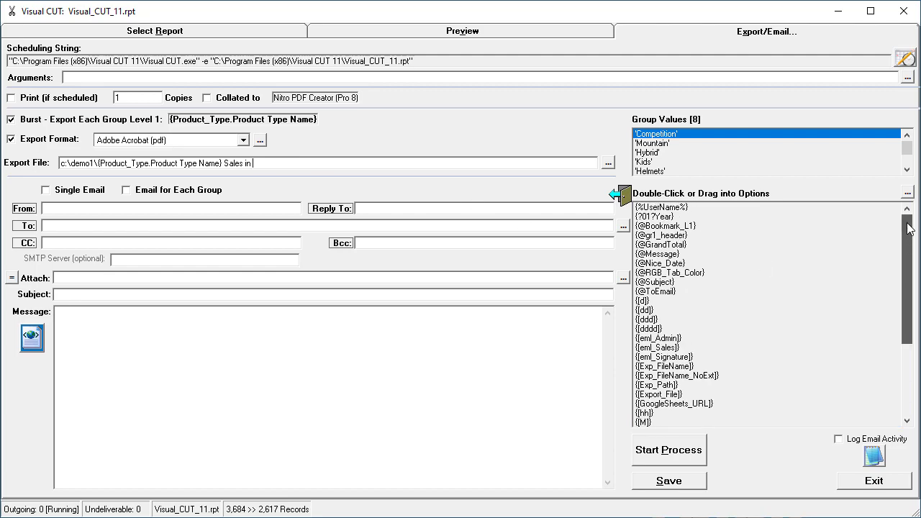
{"action": "left_click", "coordinate": [664, 217]}
{"action": "double_click", "coordinate": [664, 216]}
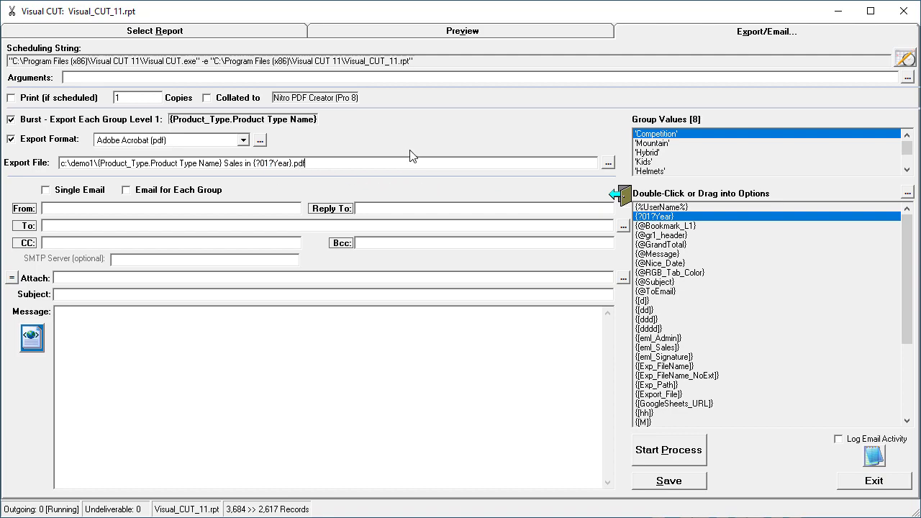
{"action": "left_click", "coordinate": [636, 460]}
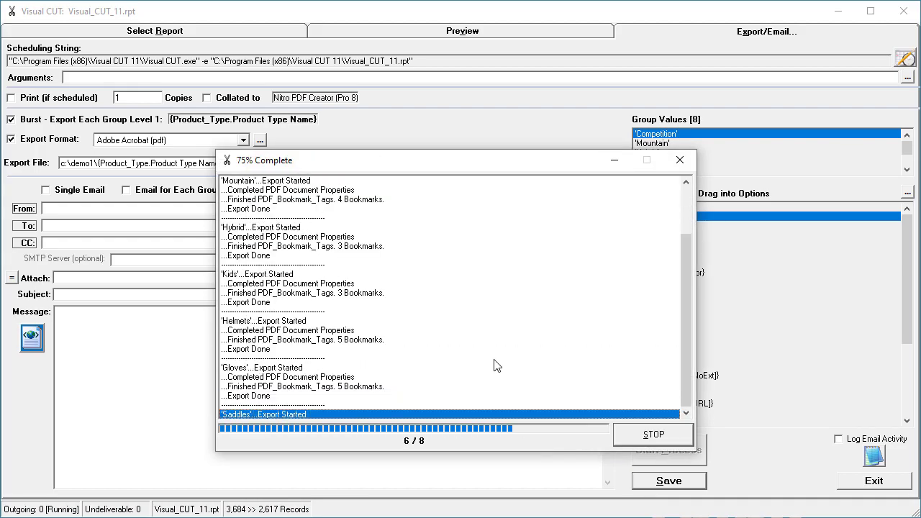
{"action": "left_click", "coordinate": [637, 392]}
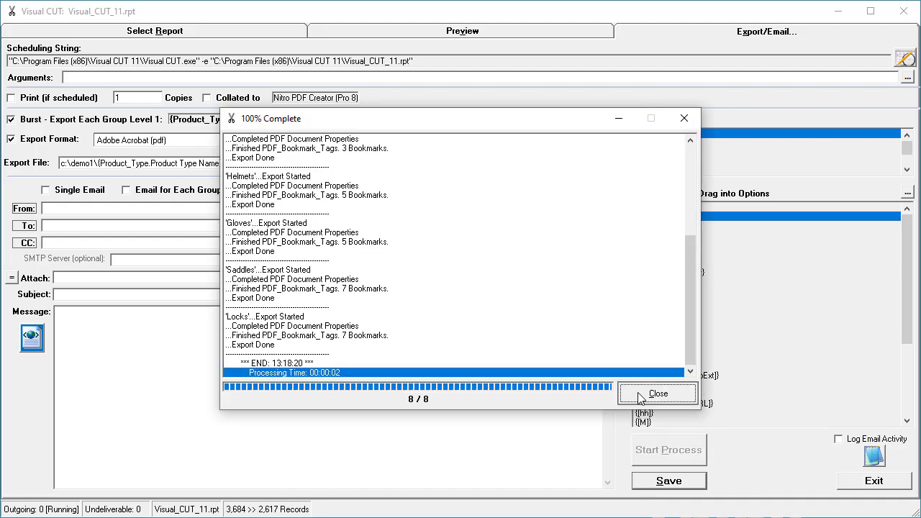
- Open the demo1 folder and view Hybrid Sales in 2004.pdf
{"action": "double_click", "coordinate": [171, 162]}
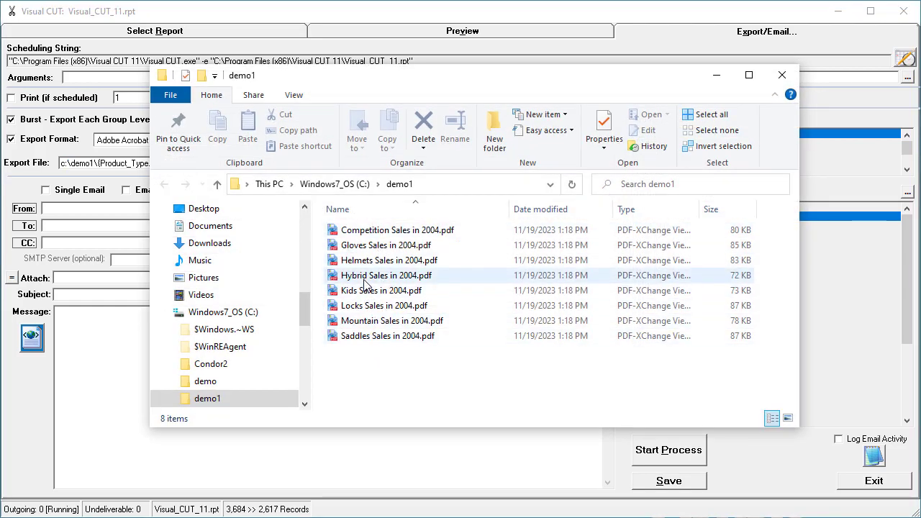
{"action": "double_click", "coordinate": [365, 277]}
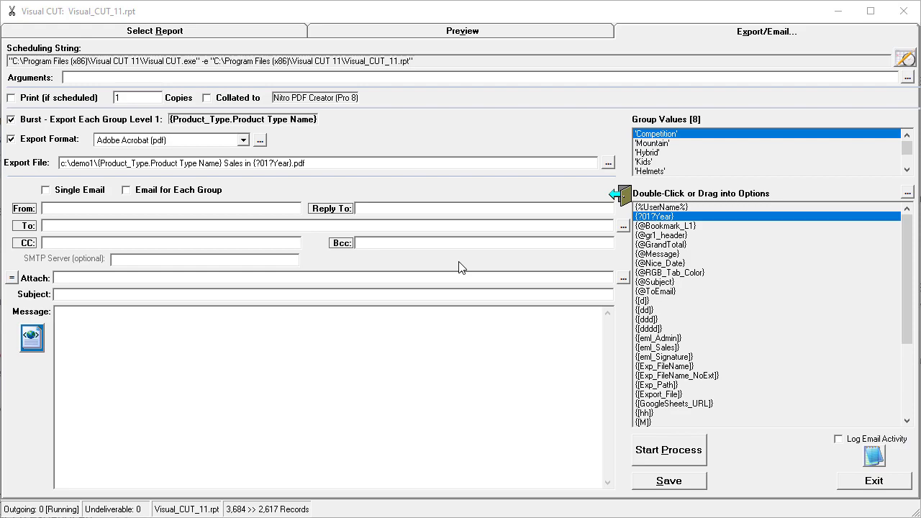
{"action": "left_click", "coordinate": [127, 190]}
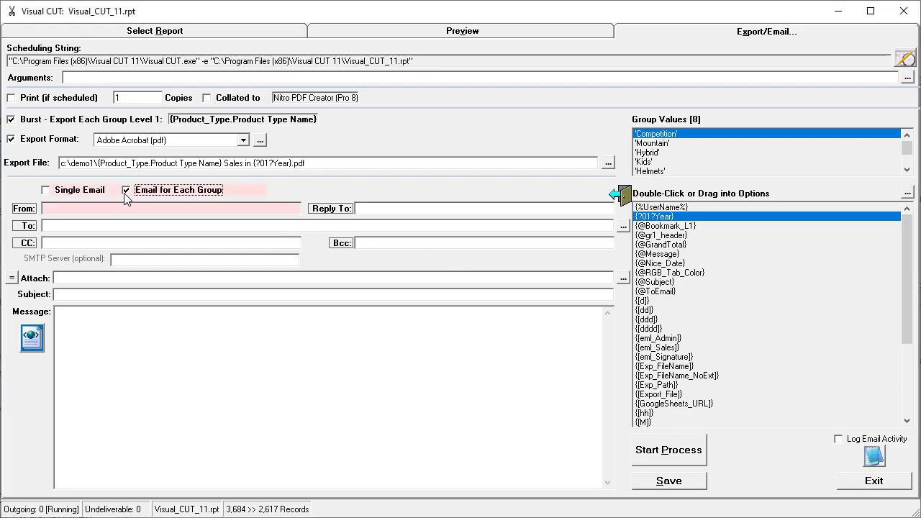
{"action": "left_click", "coordinate": [44, 209]}
{"action": "key", "text": "ctrl+v"}
{"action": "left_click", "coordinate": [54, 225]}
{"action": "mouse_move", "coordinate": [667, 300]}
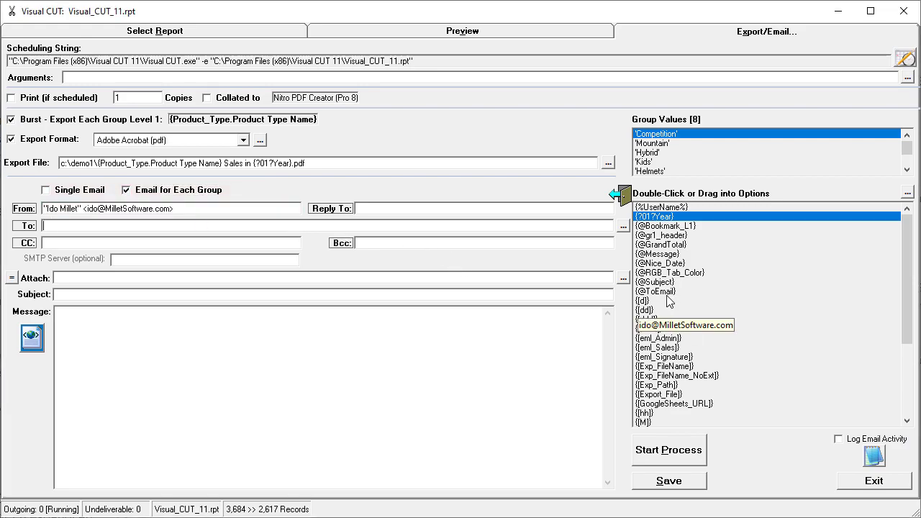
{"action": "double_click", "coordinate": [656, 291]}
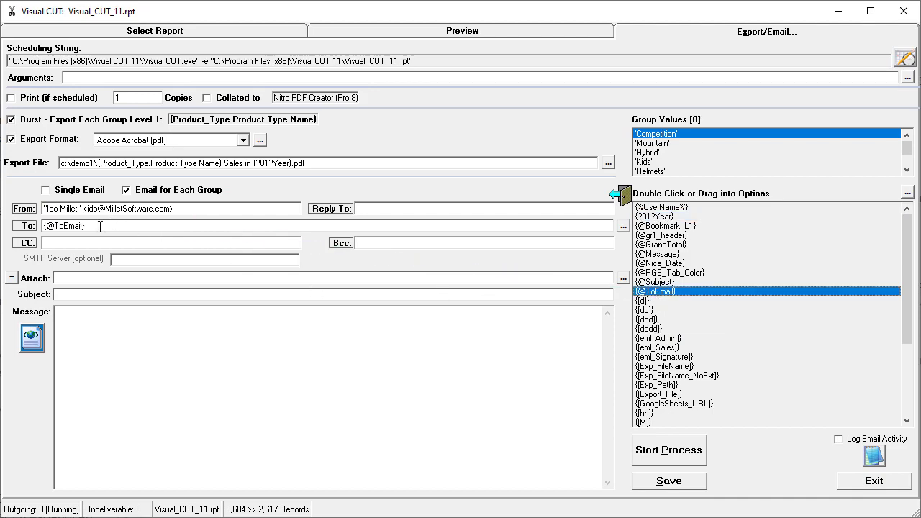
{"action": "left_click_drag", "start_coordinate": [100, 226], "coordinate": [39, 228]}
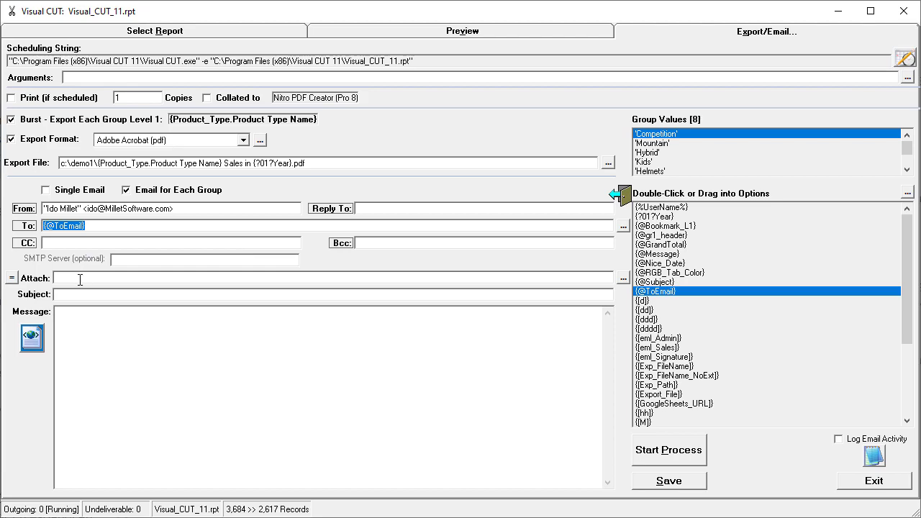
{"action": "left_click", "coordinate": [11, 278]}
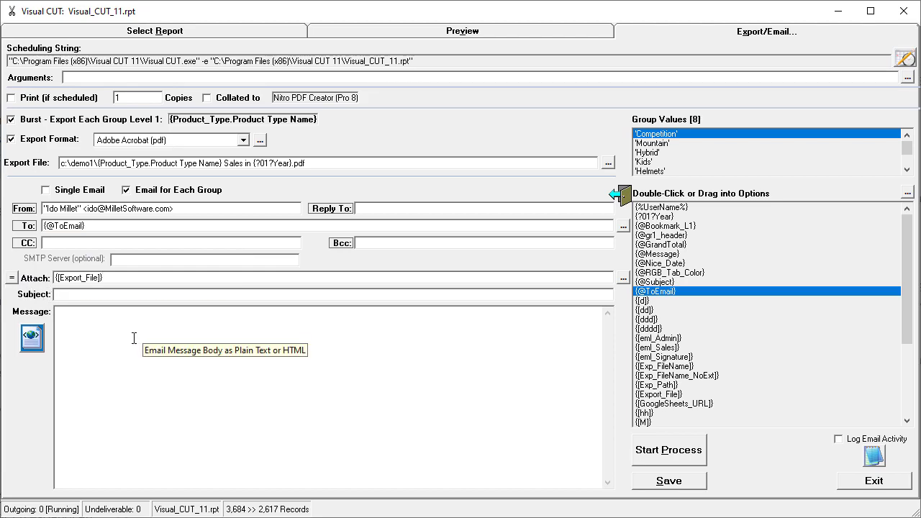
{"action": "double_click", "coordinate": [651, 283]}
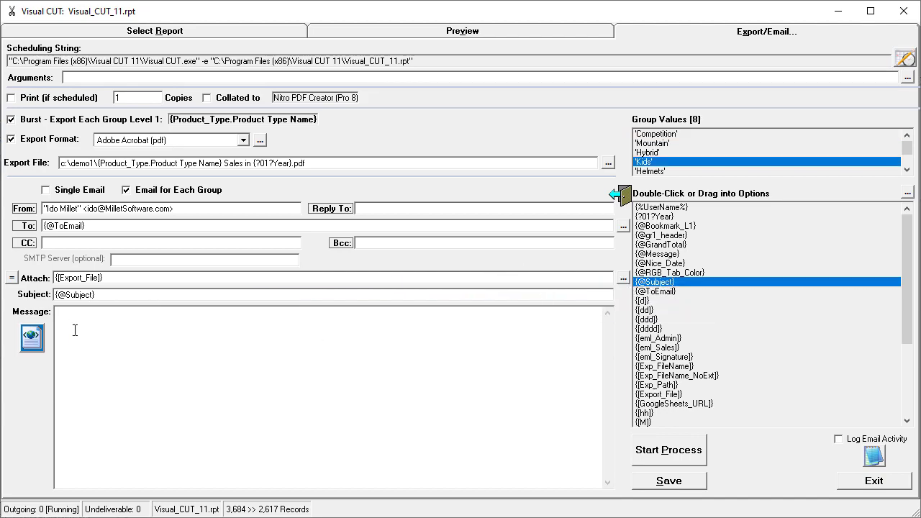
{"action": "left_click", "coordinate": [31, 336]}
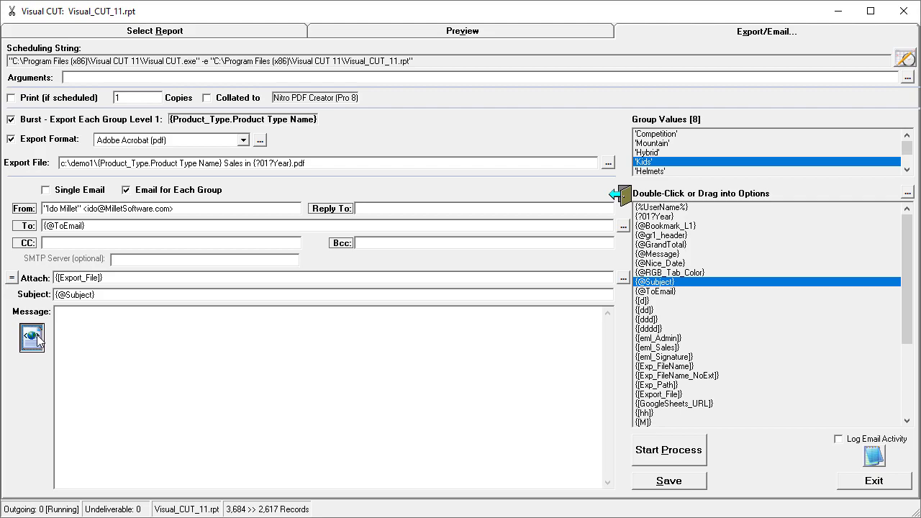
- Write the HTML message 'This is the sales info for {Product_Type.Product Type Name} in {?01?Year}.'
{"action": "left_click", "coordinate": [488, 348]}
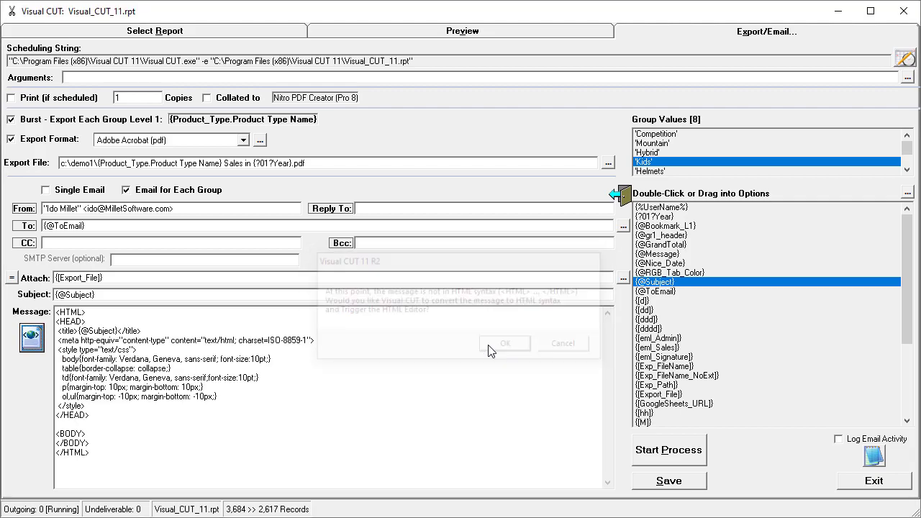
{"action": "type", "text": "This is the sales info for"}
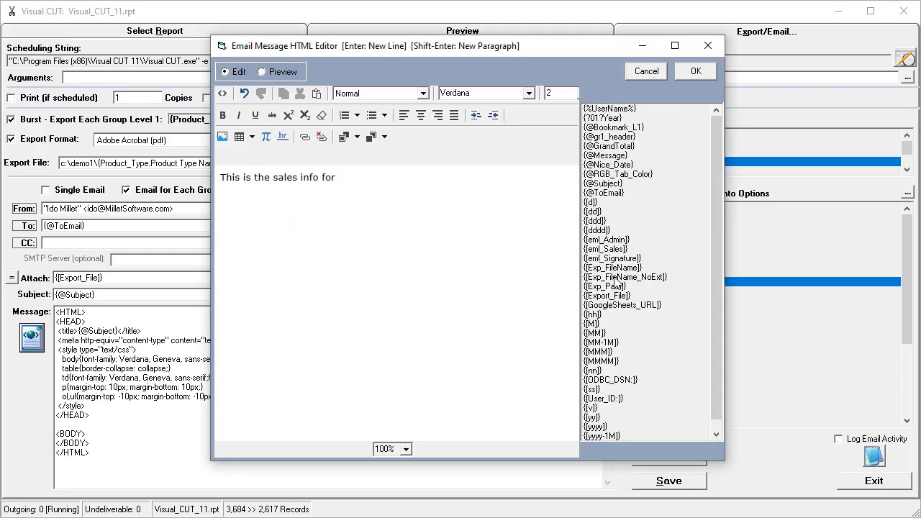
{"action": "left_click_drag", "start_coordinate": [721, 320], "coordinate": [719, 346]}
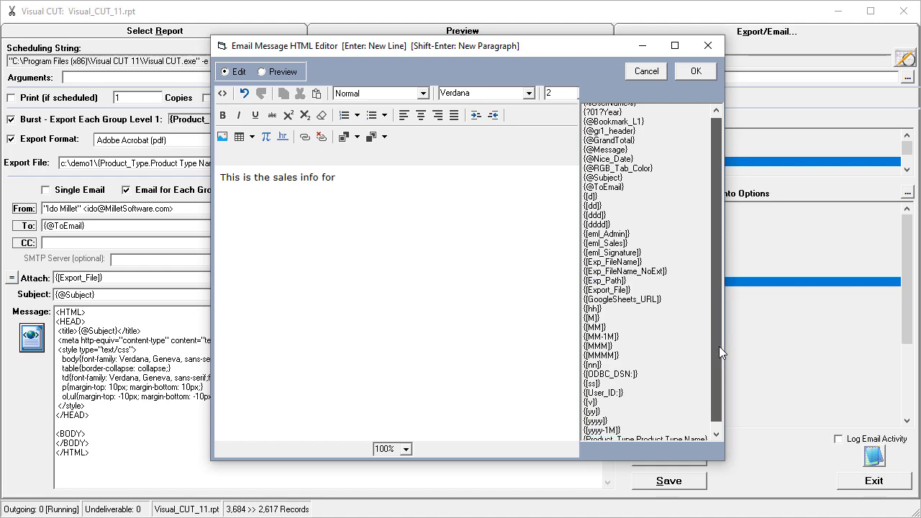
{"action": "double_click", "coordinate": [612, 436]}
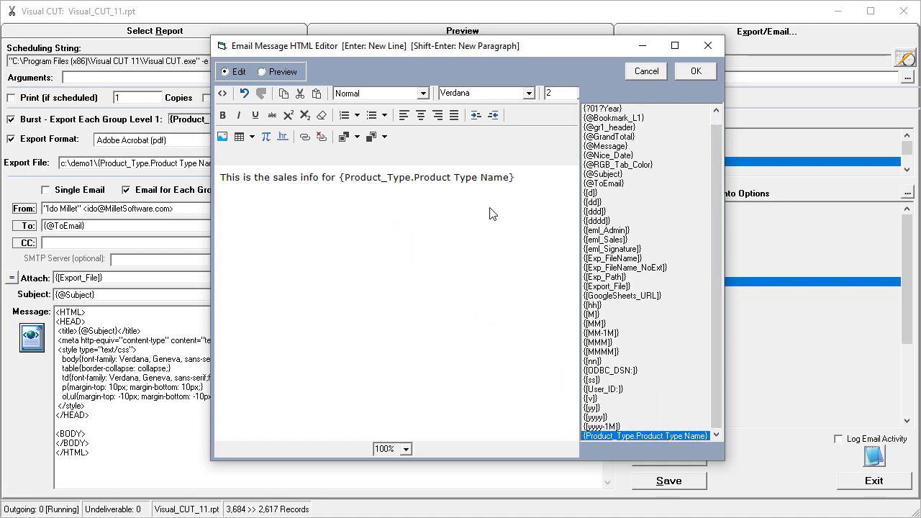
{"action": "type", "text": "in"}
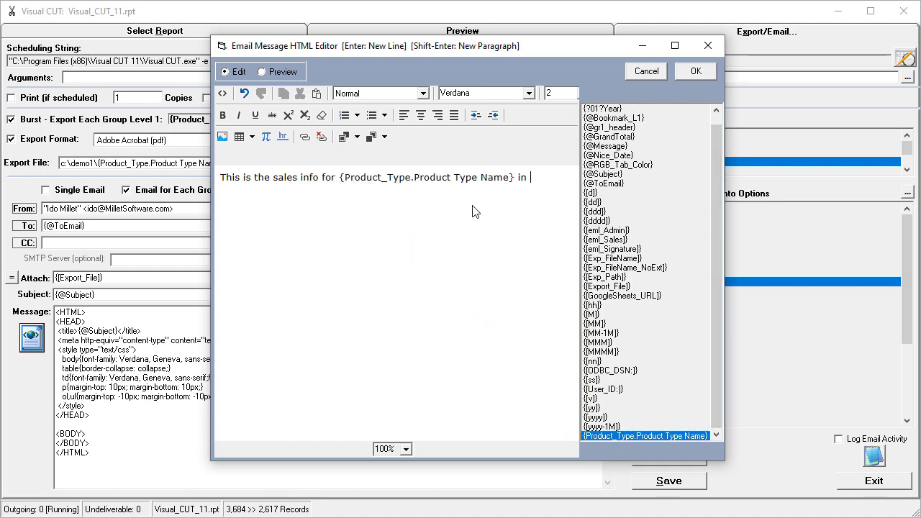
{"action": "double_click", "coordinate": [599, 110]}
{"action": "type", "text": "."}
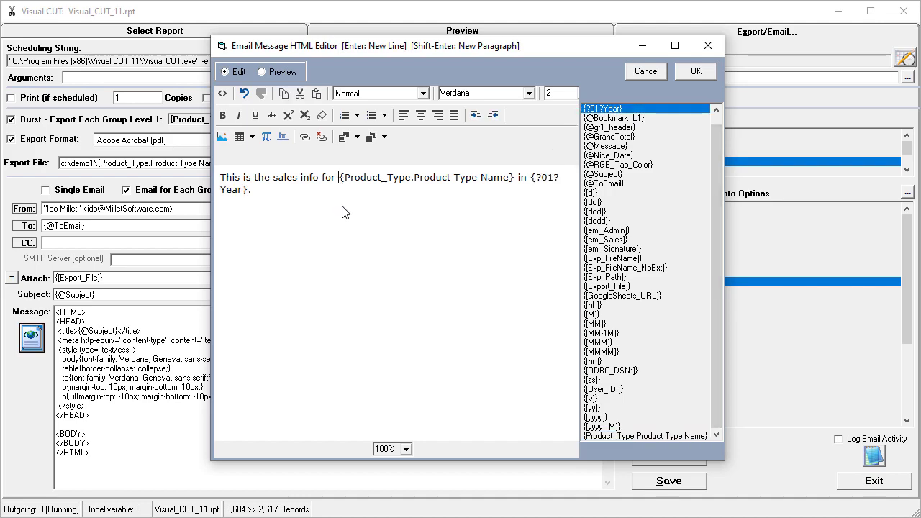
- Highlight the product type field yellow and select the year field for formatting
{"action": "key", "text": "shift+Right"}
{"action": "key", "text": "shift+Right"}
{"action": "key", "text": "shift+Right"}
{"action": "key", "text": "shift+Right"}
{"action": "key", "text": "shift+Right"}
{"action": "key", "text": "shift+Right"}
{"action": "key", "text": "shift+Right"}
{"action": "key", "text": "shift+Right"}
{"action": "key", "text": "shift+Right"}
{"action": "key", "text": "shift+Right"}
{"action": "key", "text": "shift+Right"}
{"action": "key", "text": "shift+Right"}
{"action": "key", "text": "shift+Right"}
{"action": "key", "text": "shift+Right"}
{"action": "key", "text": "shift+Right"}
{"action": "key", "text": "shift+Right"}
{"action": "key", "text": "shift+Right"}
{"action": "key", "text": "shift+Right"}
{"action": "key", "text": "shift+Right"}
{"action": "key", "text": "shift+Right"}
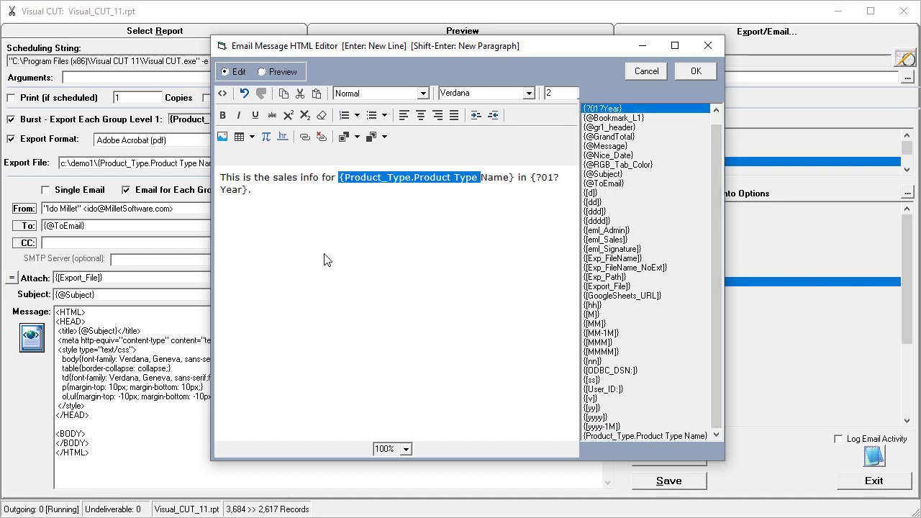
{"action": "left_click", "coordinate": [385, 136]}
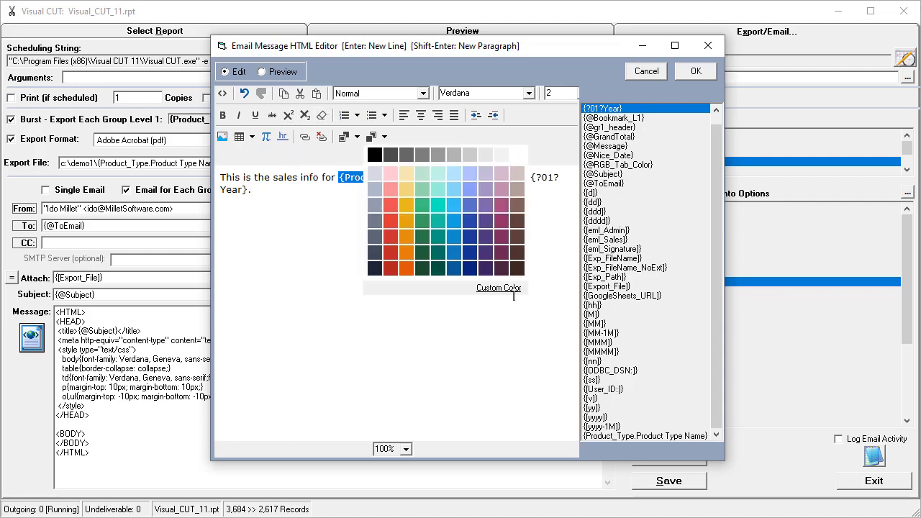
{"action": "left_click", "coordinate": [503, 288]}
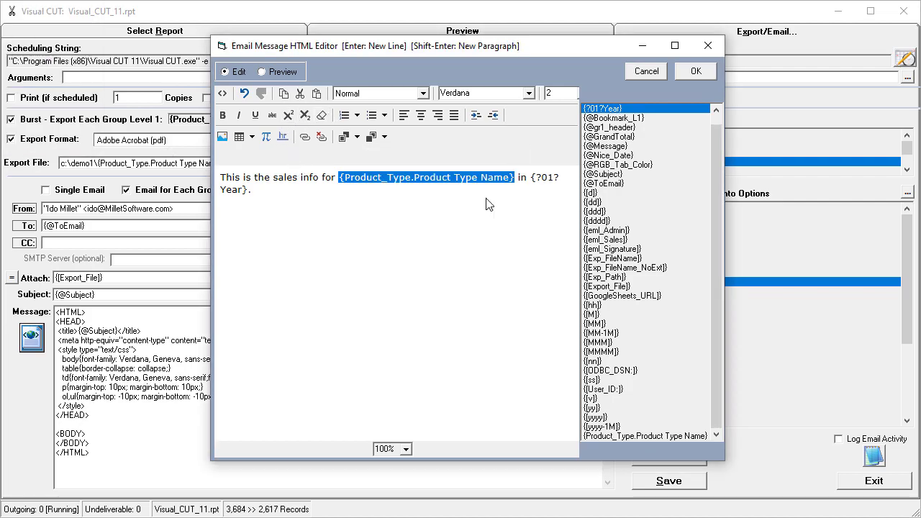
{"action": "left_click", "coordinate": [531, 177]}
{"action": "key", "text": "shift+Right"}
{"action": "key", "text": "shift+Right"}
{"action": "key", "text": "shift+Right"}
{"action": "key", "text": "shift+Right"}
{"action": "key", "text": "shift+Right"}
{"action": "key", "text": "shift+Right"}
{"action": "key", "text": "shift+Right"}
{"action": "key", "text": "shift+Right"}
{"action": "key", "text": "shift+Right"}
{"action": "key", "text": "shift+Right"}
{"action": "key", "text": "shift+Right"}
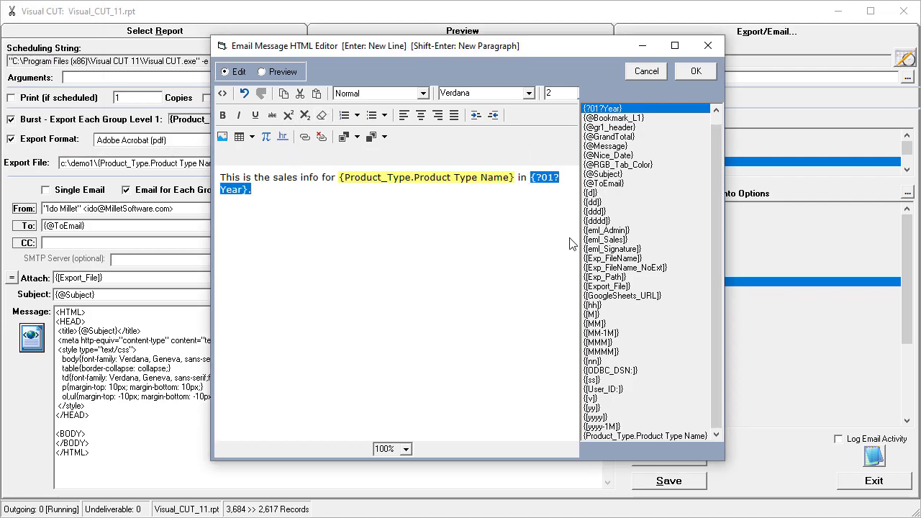
- Preview the email for the Helmets, Hybrid, Mountain and Competition groups, then close the HTML editor
{"action": "left_click", "coordinate": [273, 72]}
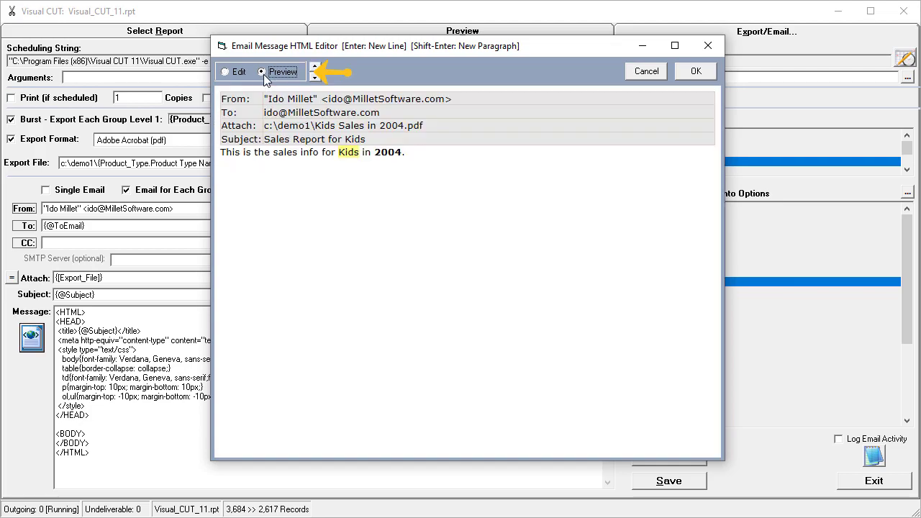
{"action": "left_click_drag", "start_coordinate": [381, 46], "coordinate": [245, 36]}
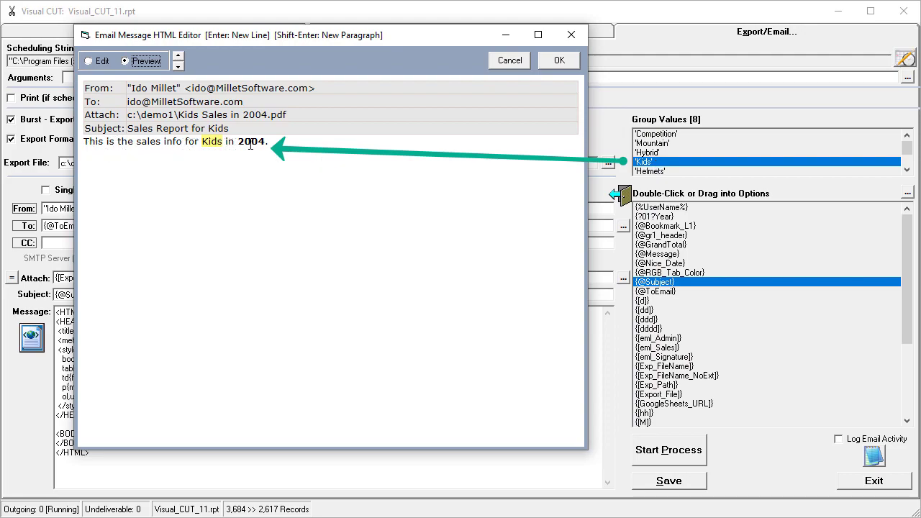
{"action": "left_click", "coordinate": [178, 67]}
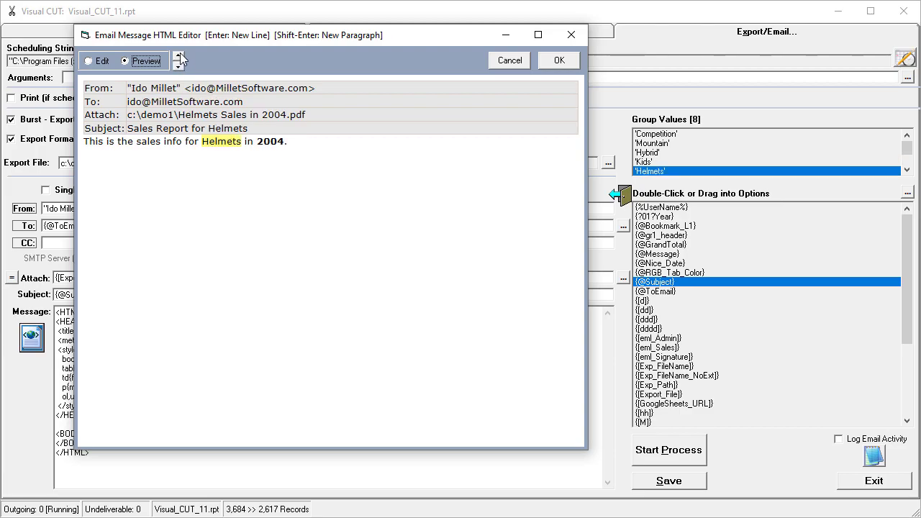
{"action": "left_click", "coordinate": [178, 56]}
{"action": "left_click", "coordinate": [178, 56]}
{"action": "left_click", "coordinate": [178, 56]}
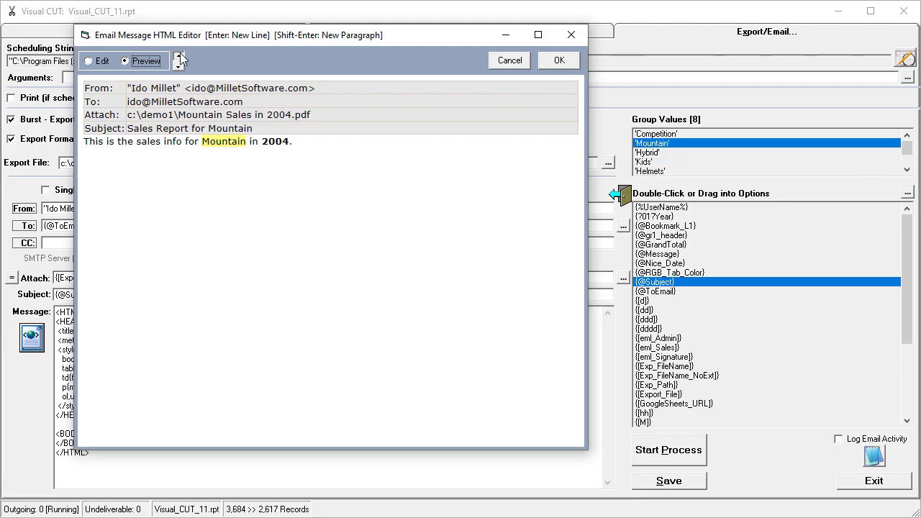
{"action": "left_click", "coordinate": [179, 57]}
{"action": "left_click", "coordinate": [179, 67]}
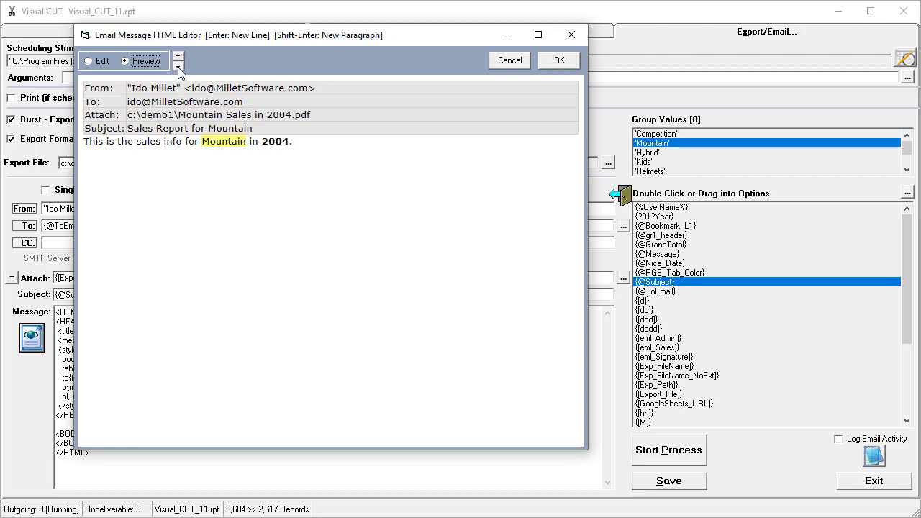
{"action": "left_click", "coordinate": [179, 67]}
{"action": "key", "text": "Escape"}
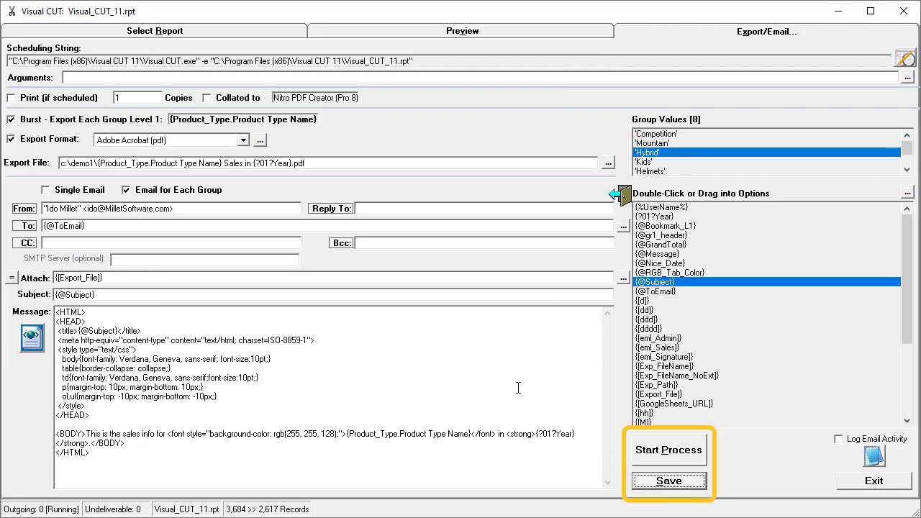
- Run the burst export and emailing, then open the smtpQ\Outgoing queue folder
{"action": "left_click", "coordinate": [665, 455]}
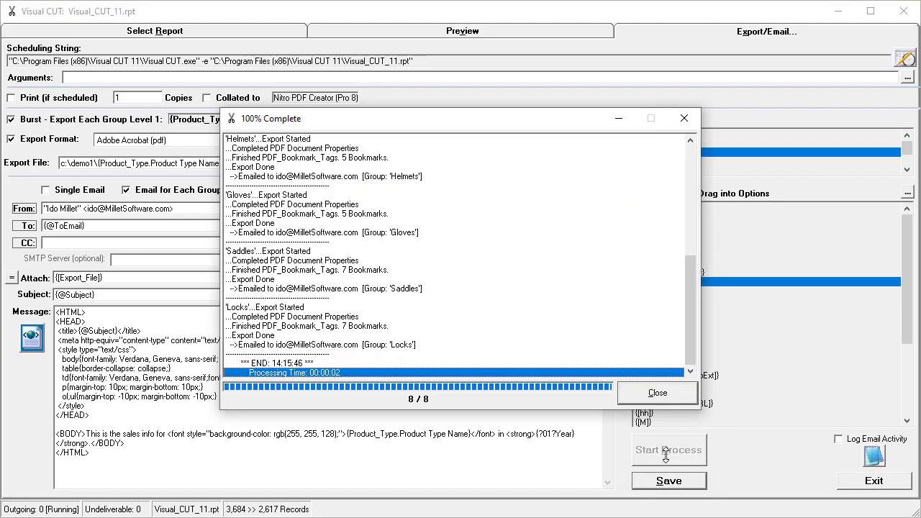
{"action": "left_click", "coordinate": [651, 397]}
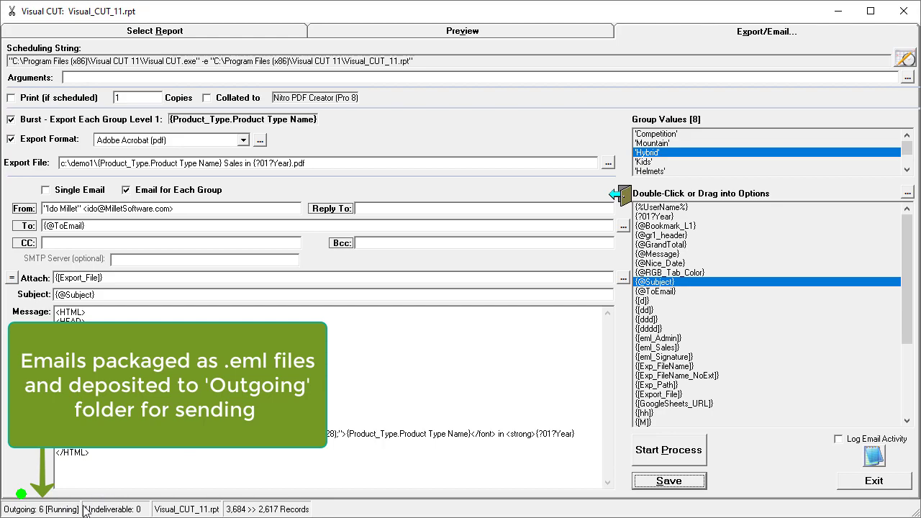
{"action": "left_click", "coordinate": [36, 510]}
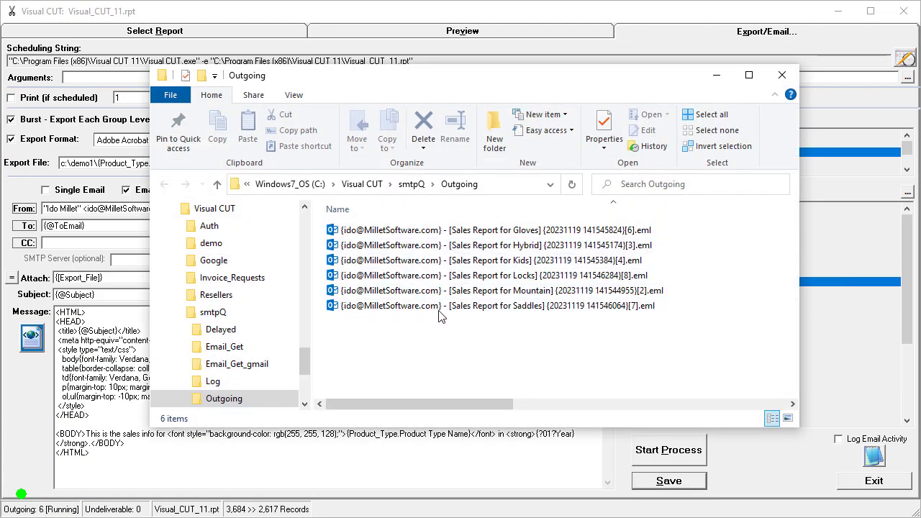
- Open the queued Locks email and its Locks Sales in 2004.pdf attachment
{"action": "left_click", "coordinate": [414, 280]}
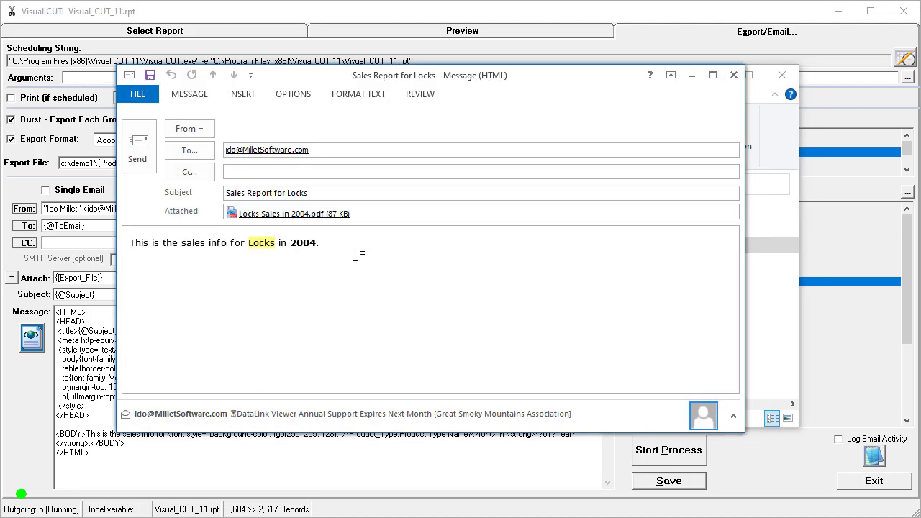
{"action": "double_click", "coordinate": [292, 213]}
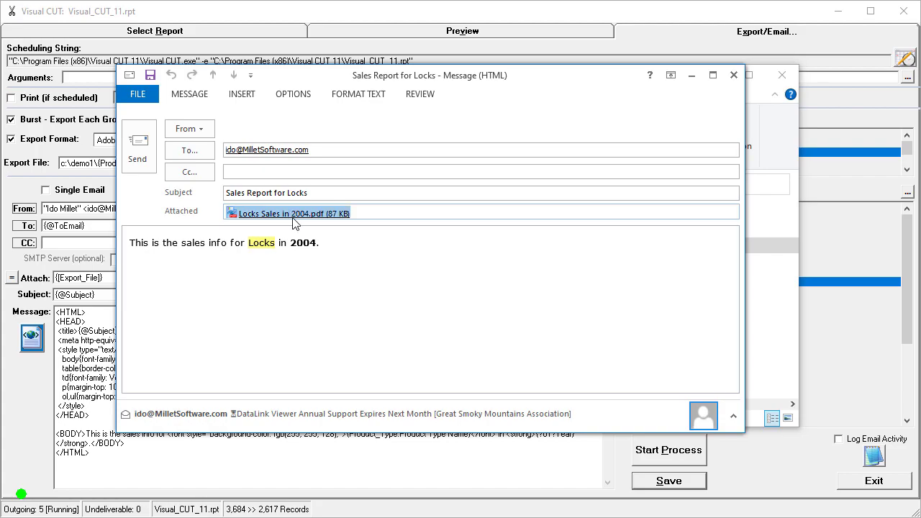
{"action": "left_click", "coordinate": [344, 287]}
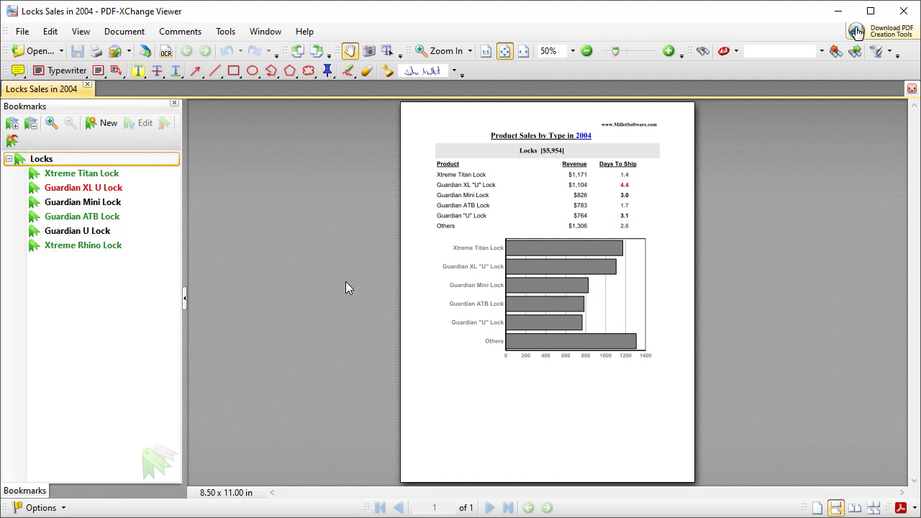